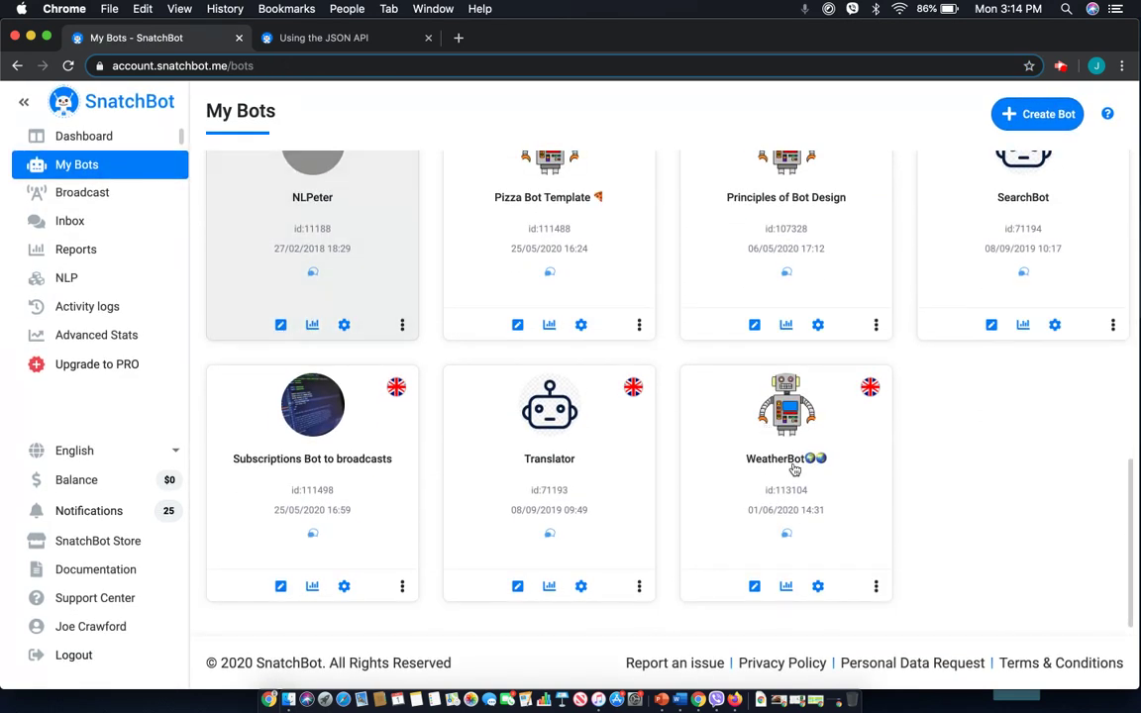
Open the WeatherBot card from My Bots in the Build editor.
left_click(794, 467)
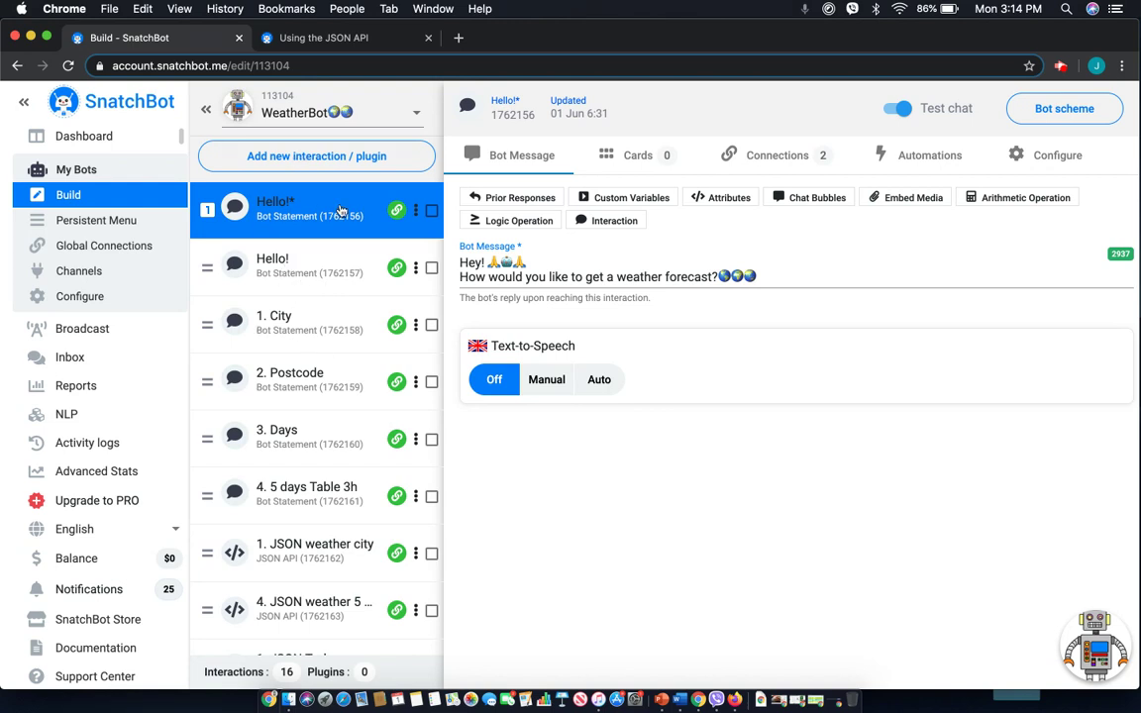
left_click(352, 161)
scroll(517, 288, "down", 10)
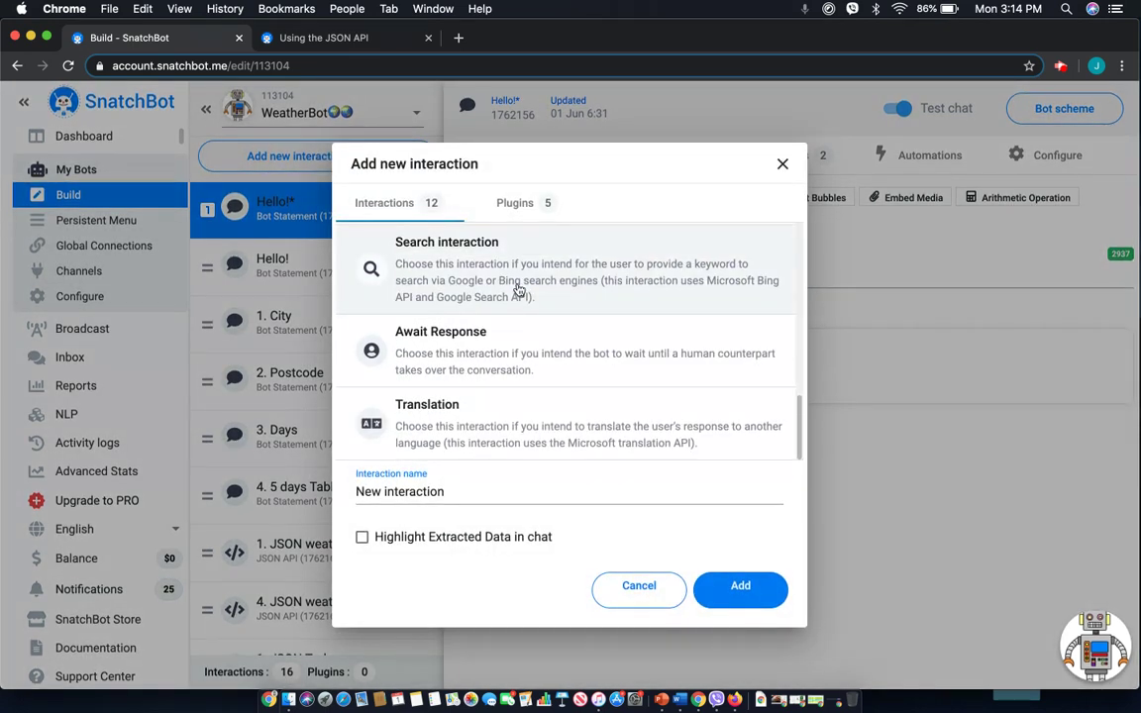
scroll(522, 300, "up", 3)
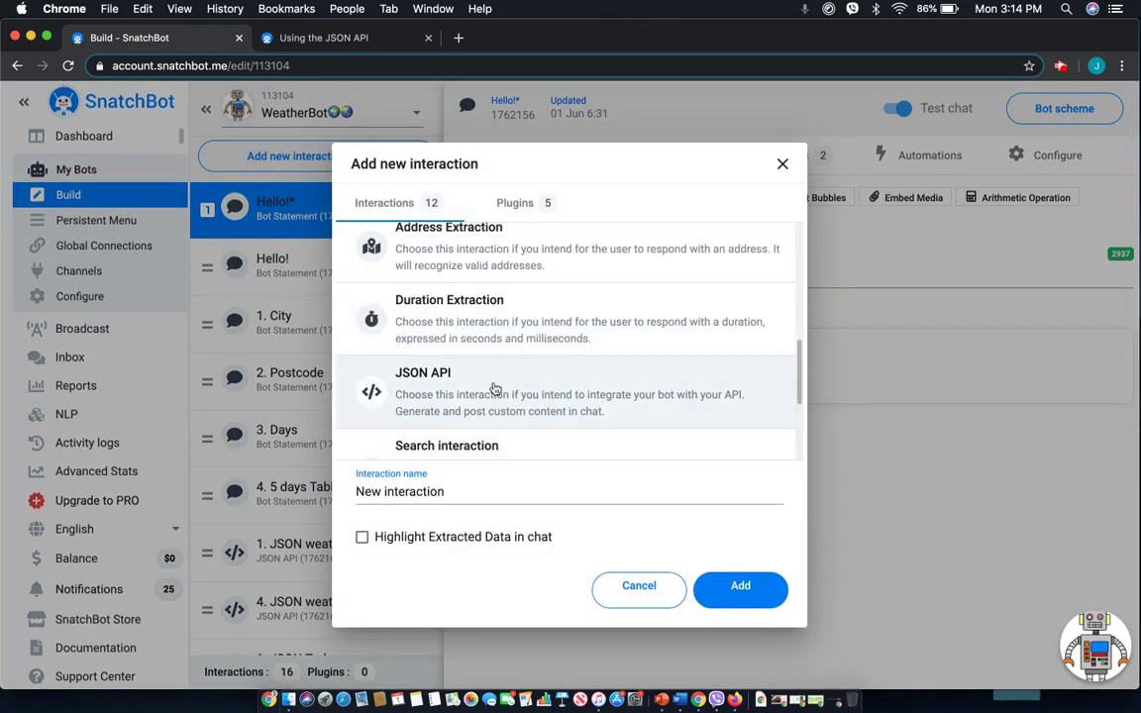
left_click(783, 164)
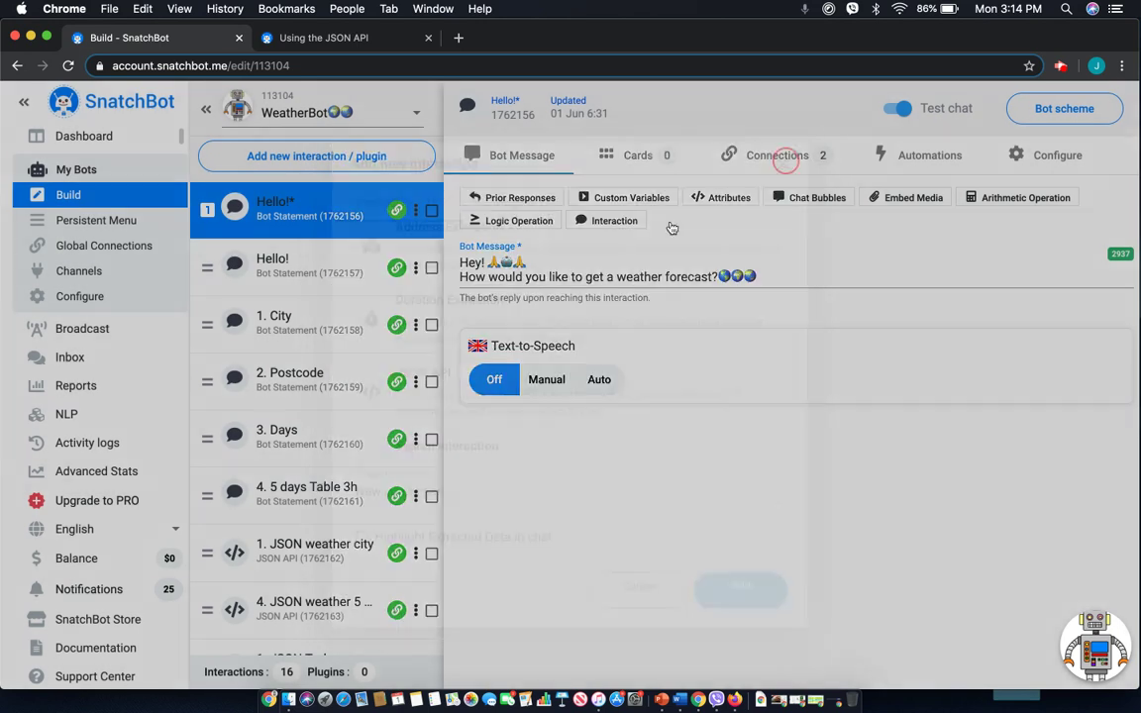
left_click(292, 546)
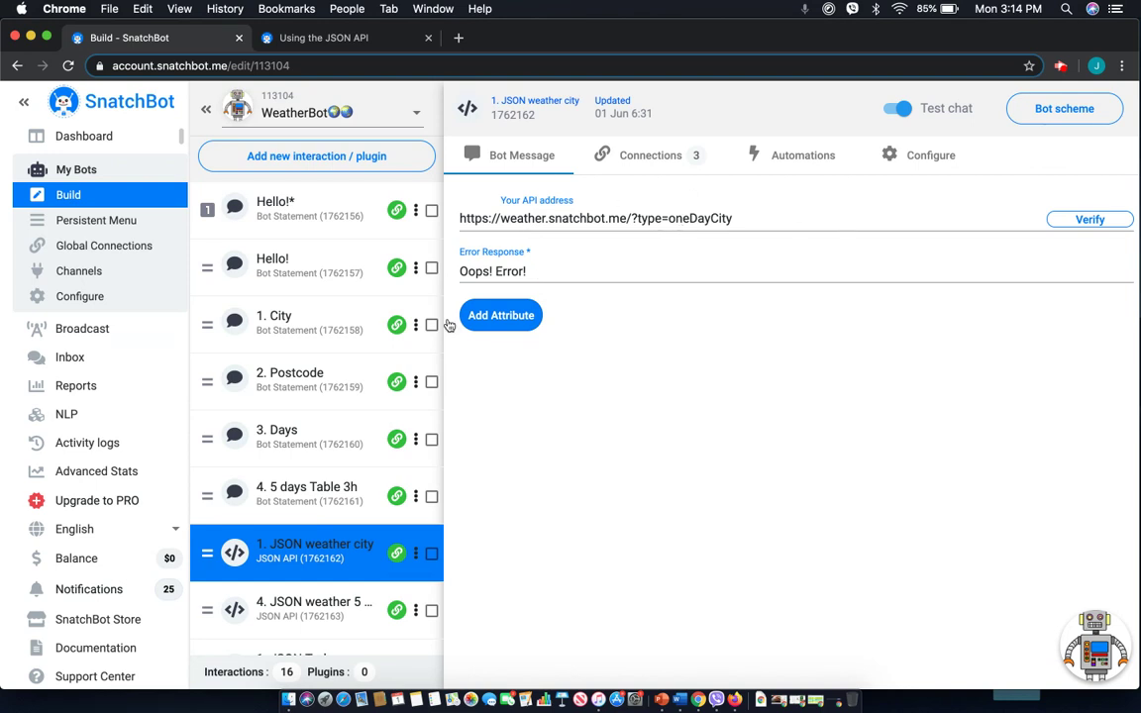
Look through '4. JSON weather 5 Days' and open '1. JSON Today' with its connection rules.
scroll(401, 352, "down", 2)
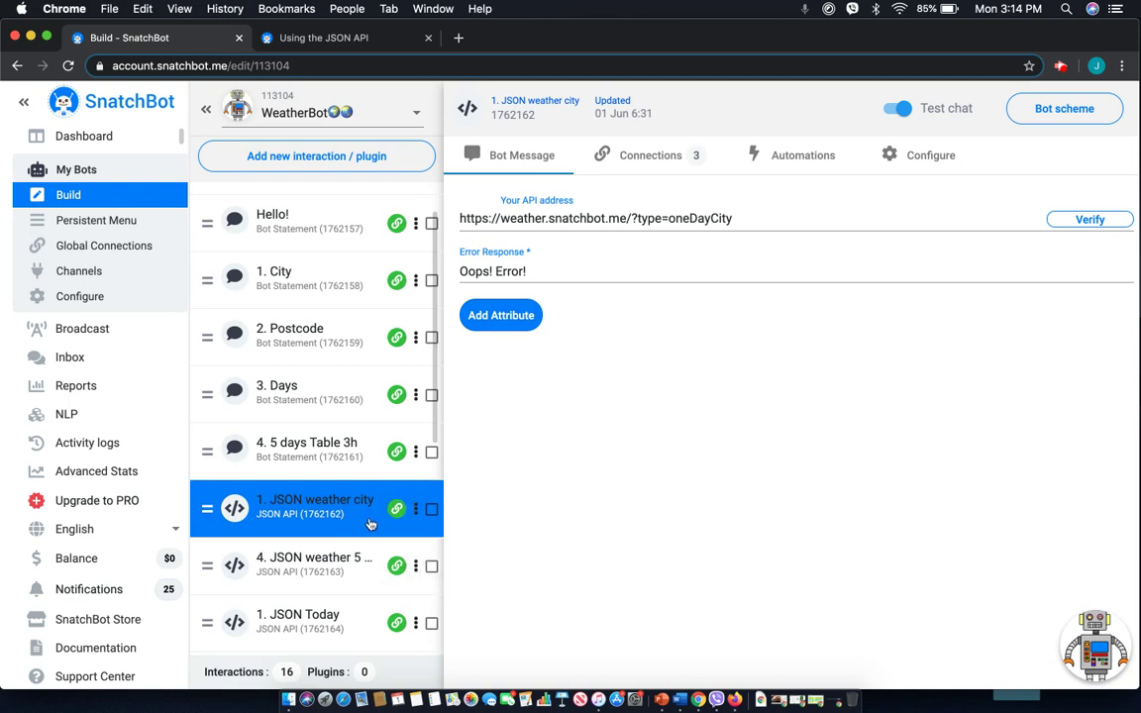
left_click(346, 563)
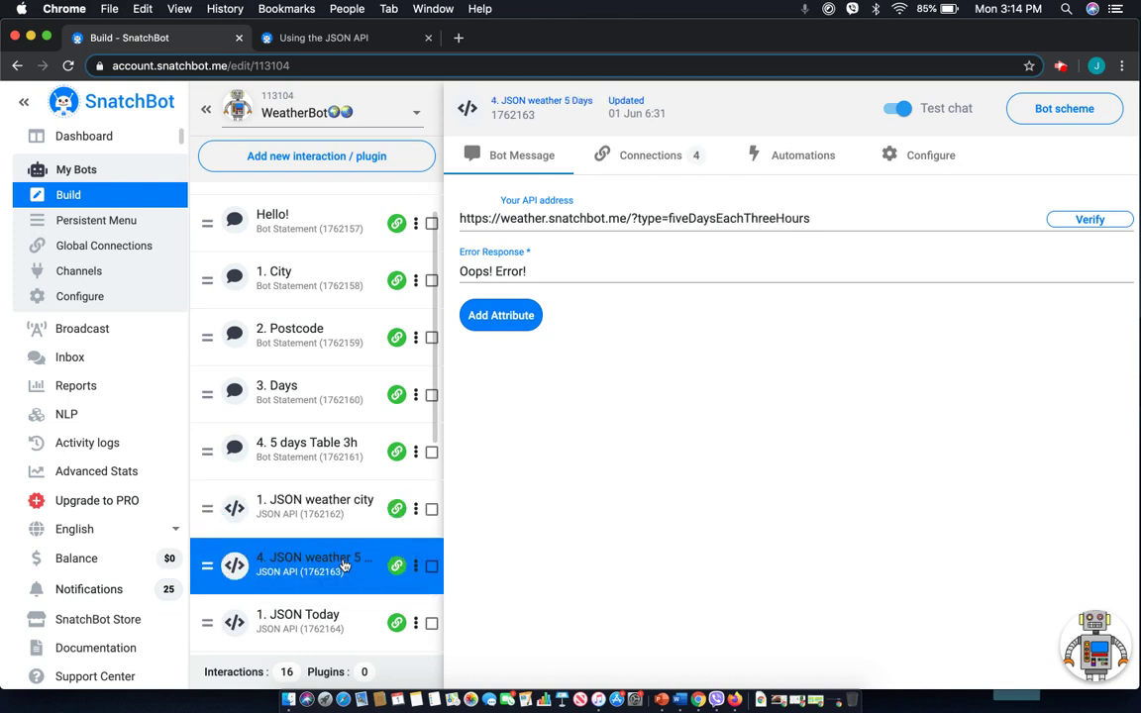
scroll(342, 561, "down", 3)
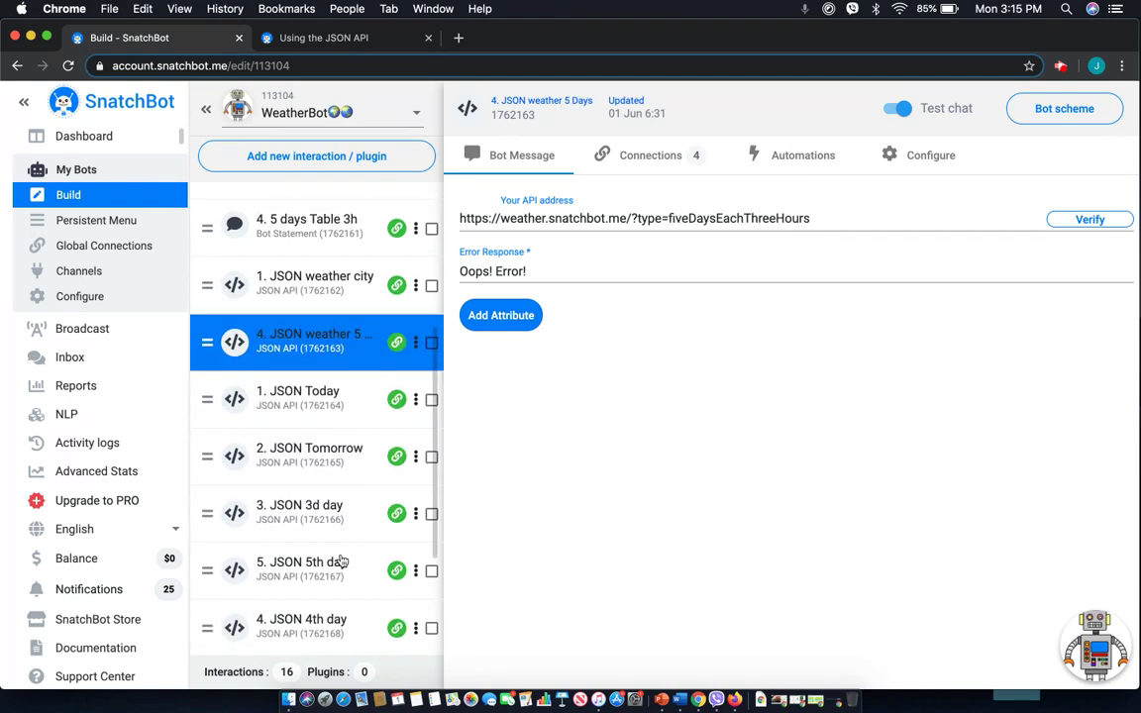
left_click(342, 394)
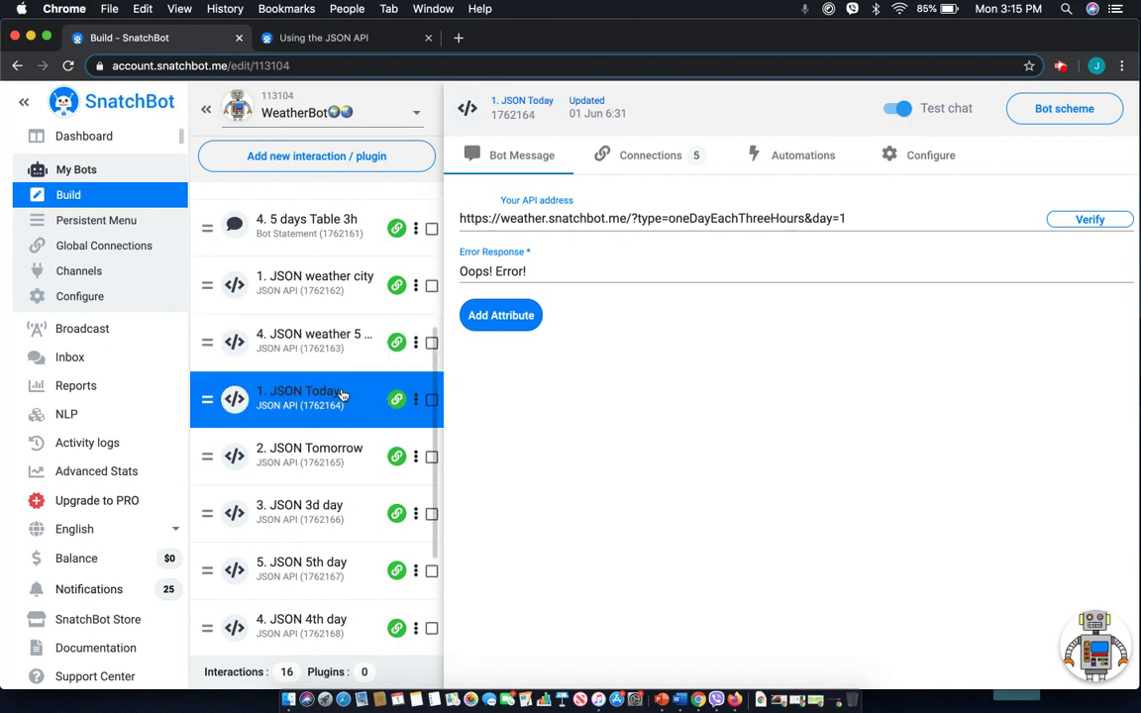
left_click(654, 157)
Review JSON Today's connections, then show '1. JSON weather city' Bot Message API address settings.
scroll(594, 439, "down", 2)
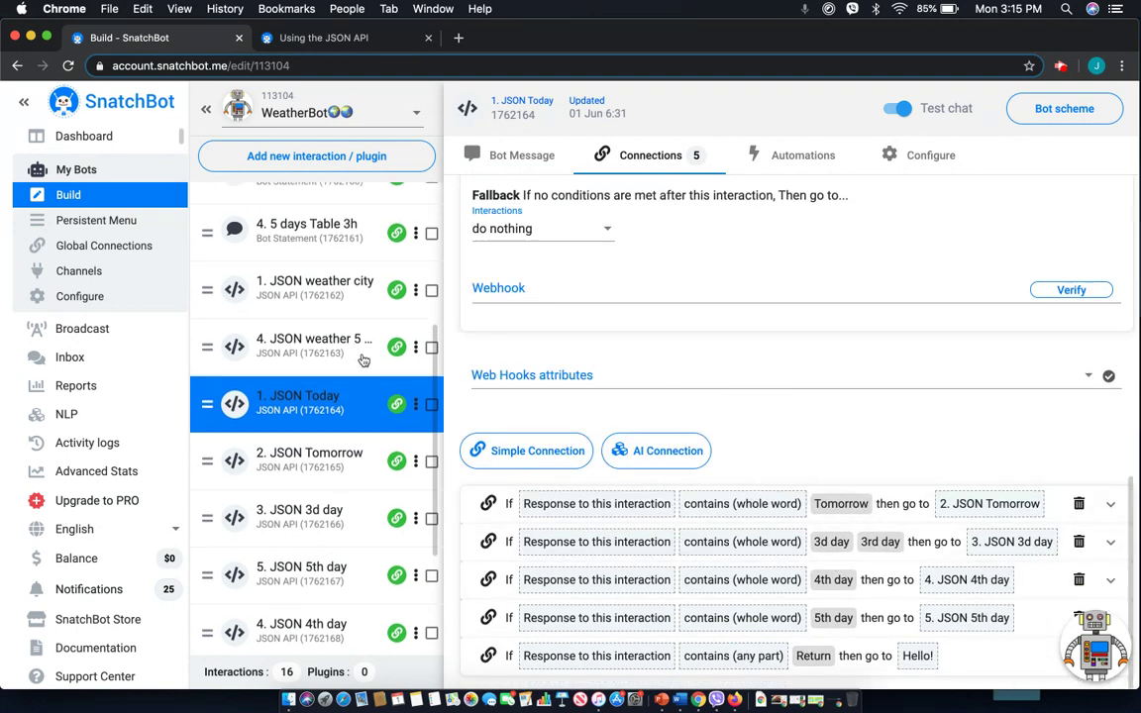
scroll(343, 328, "up", 1)
left_click(343, 328)
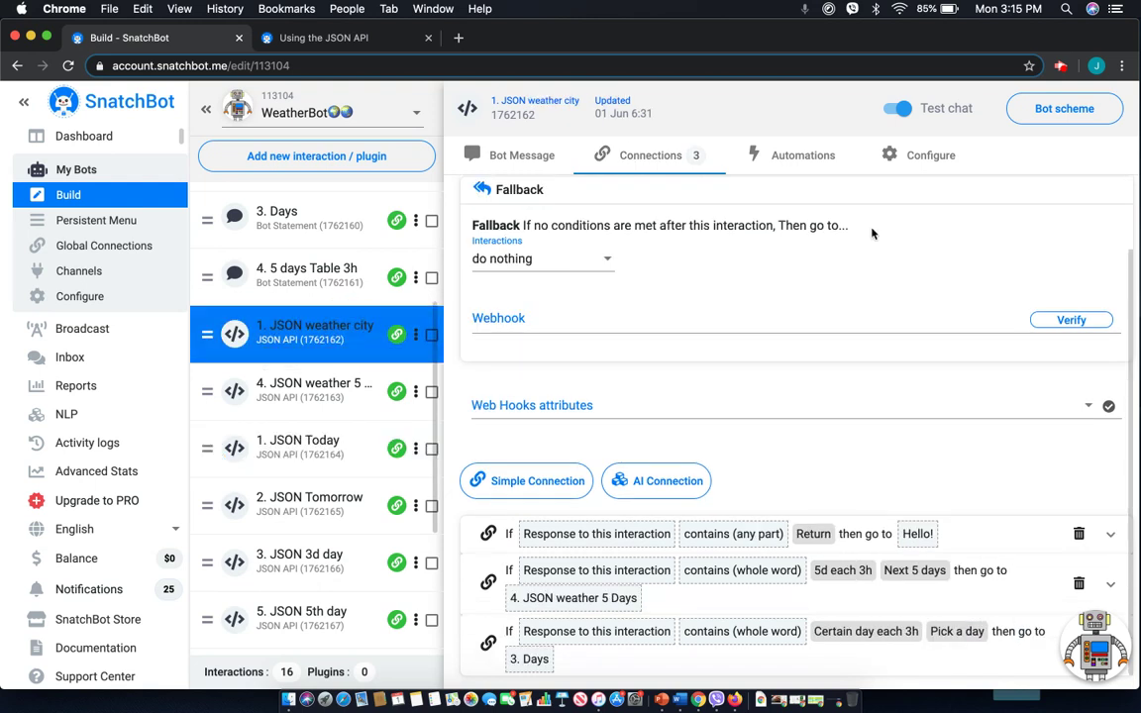
left_click(534, 160)
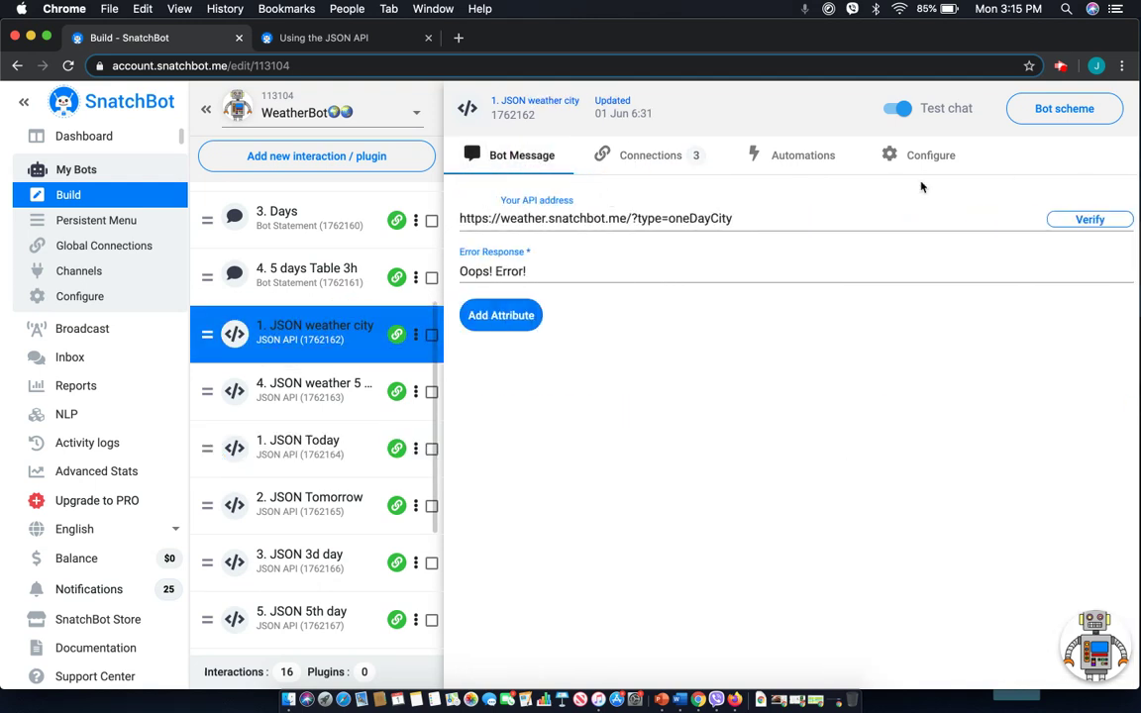
left_click(1068, 219)
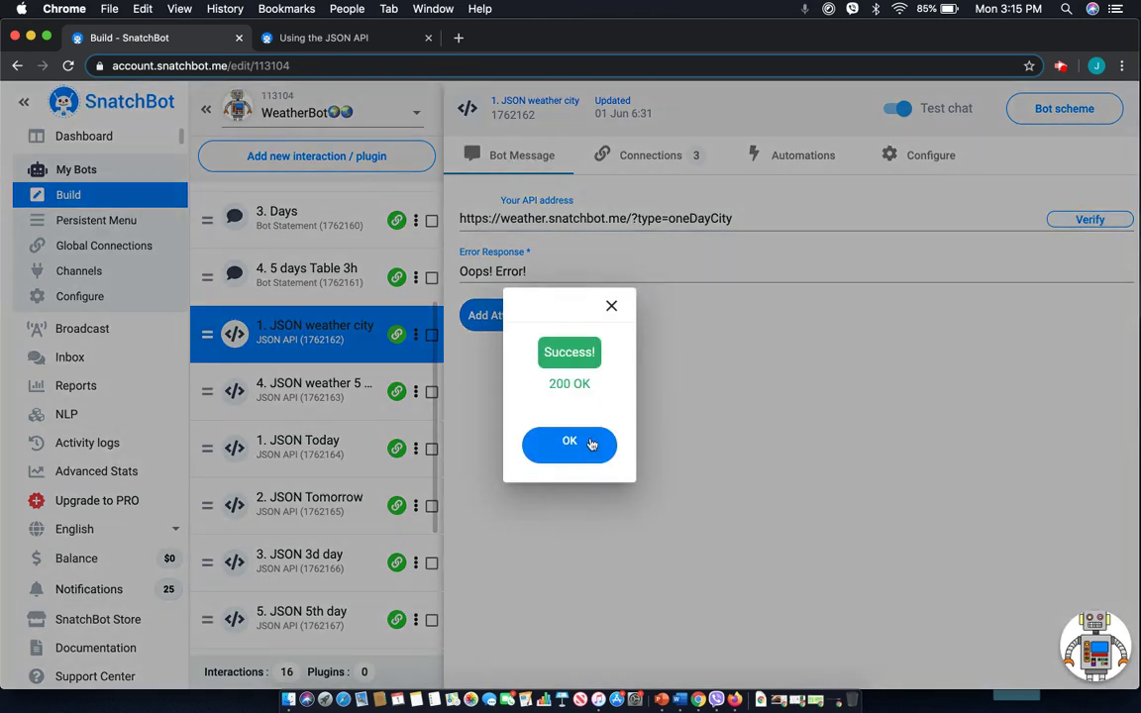
left_click(583, 446)
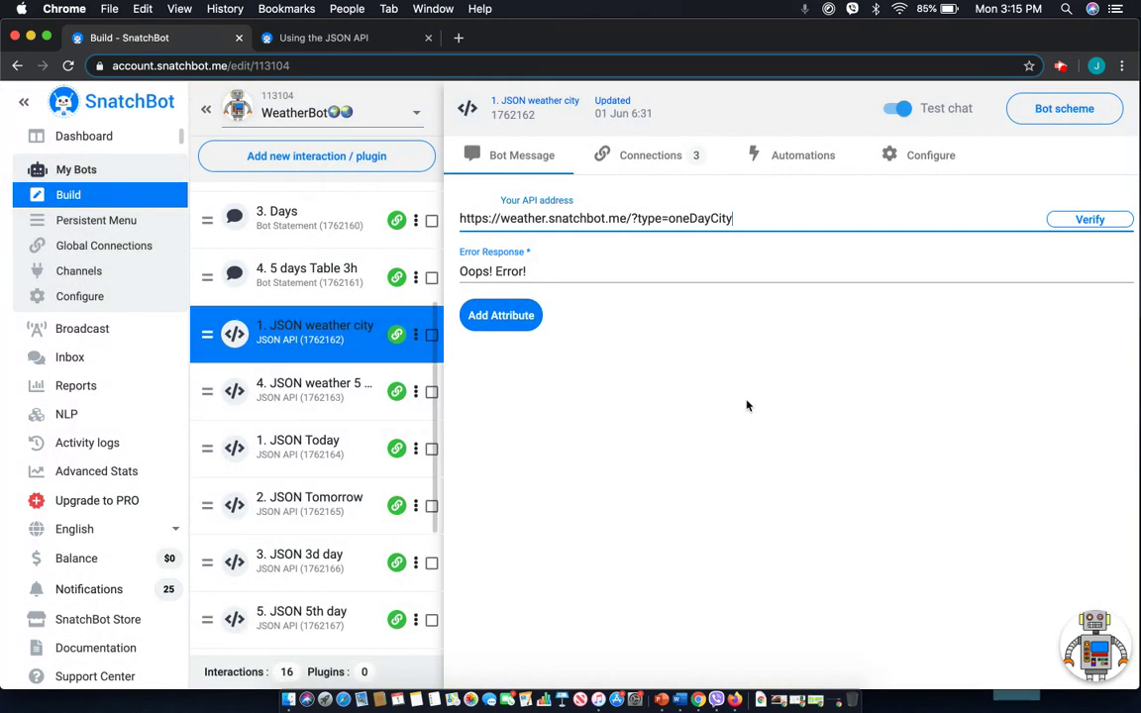
left_click(416, 335)
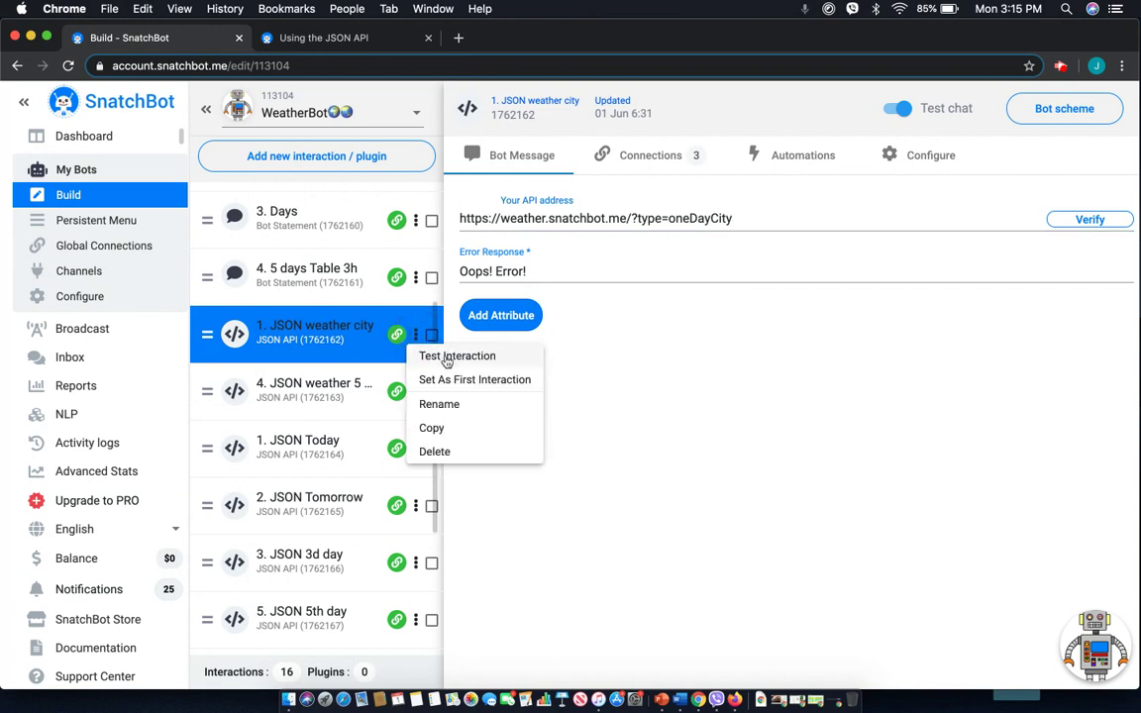
left_click(448, 357)
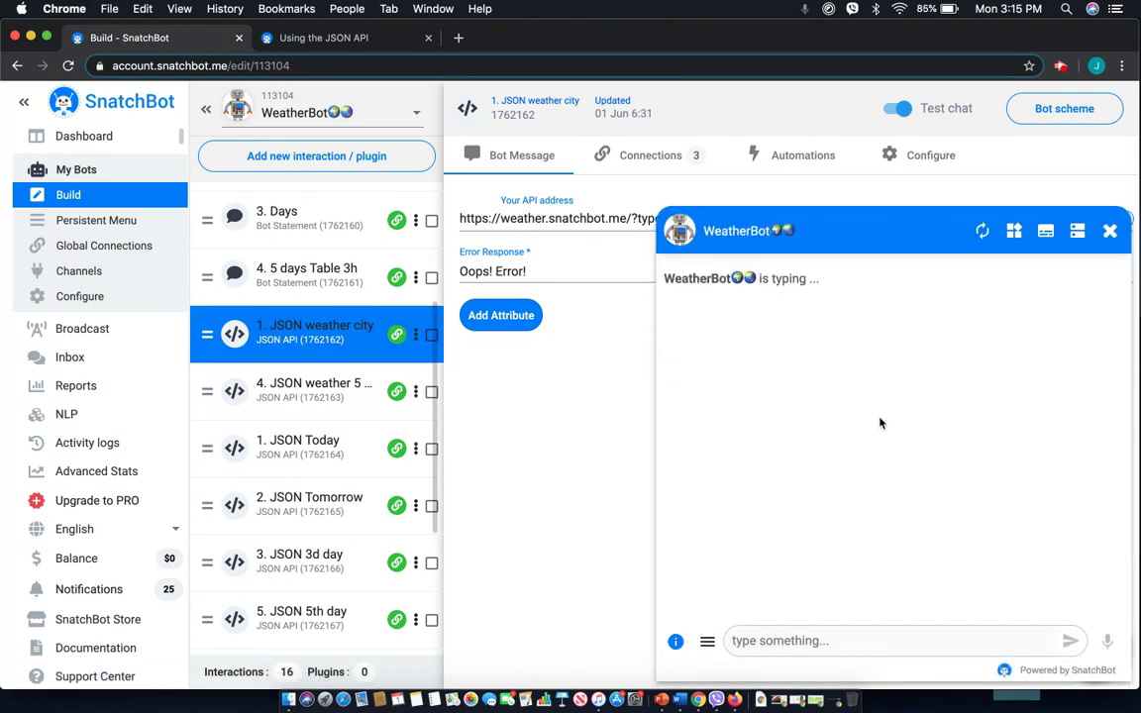
left_click(1110, 231)
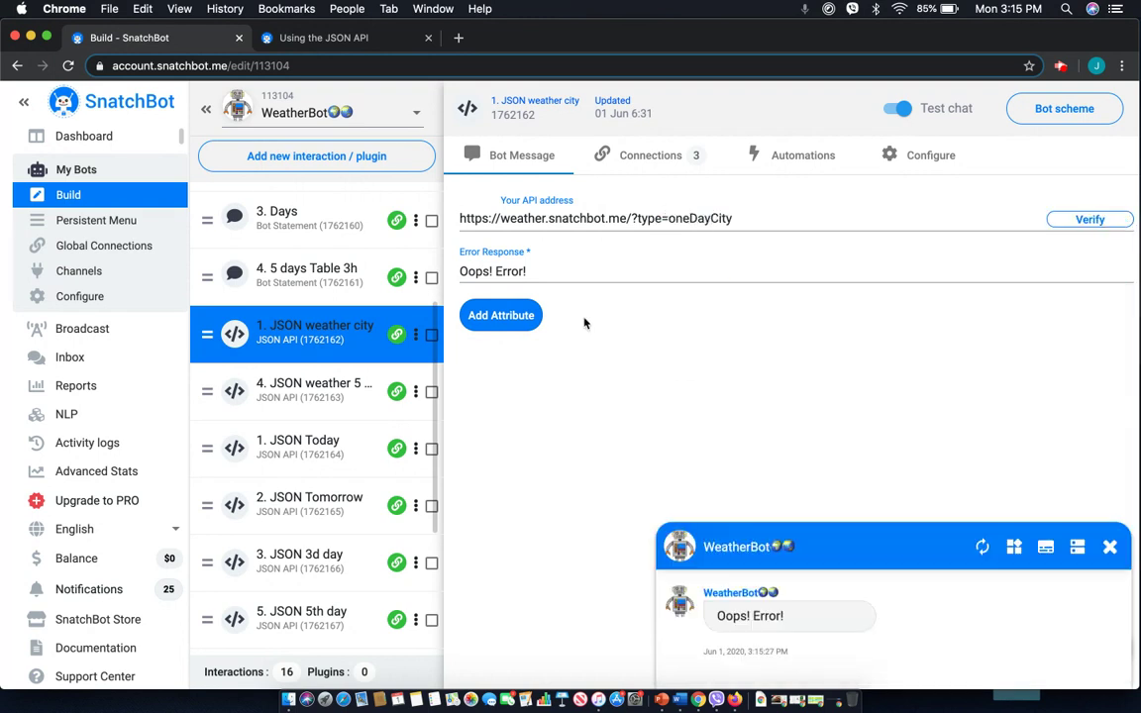
scroll(333, 259, "up", 3)
Restart the WeatherBot test chat, reply 'Yes' and choose Via city.
left_click(332, 210)
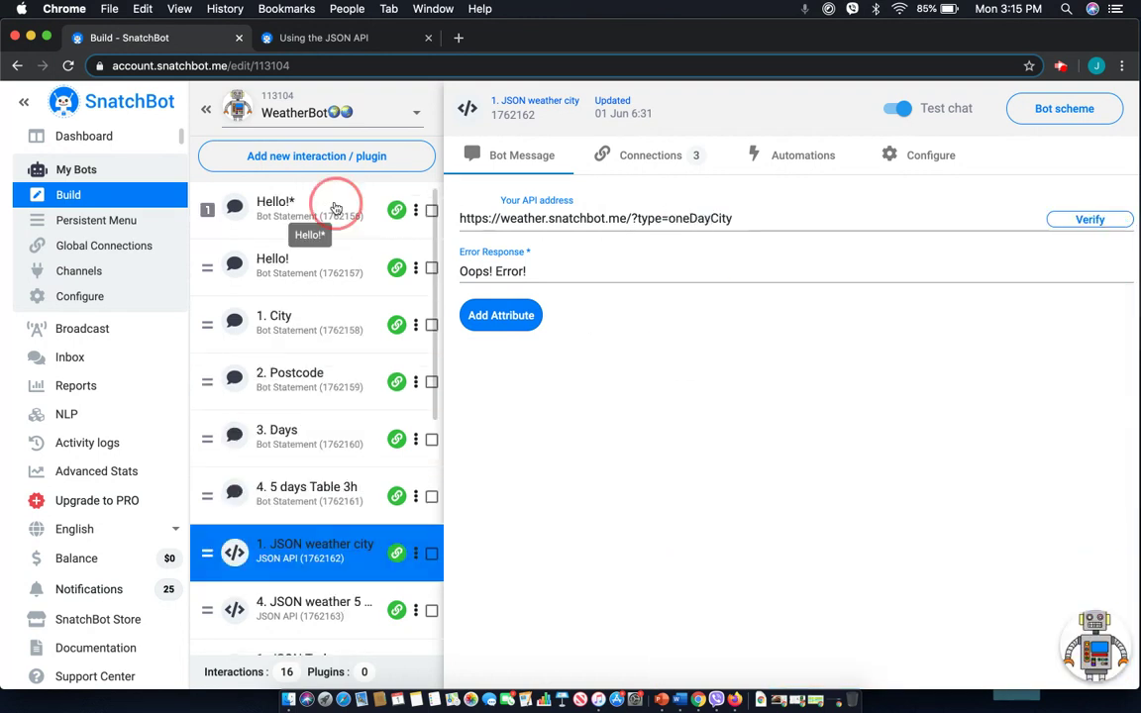
left_click(1111, 669)
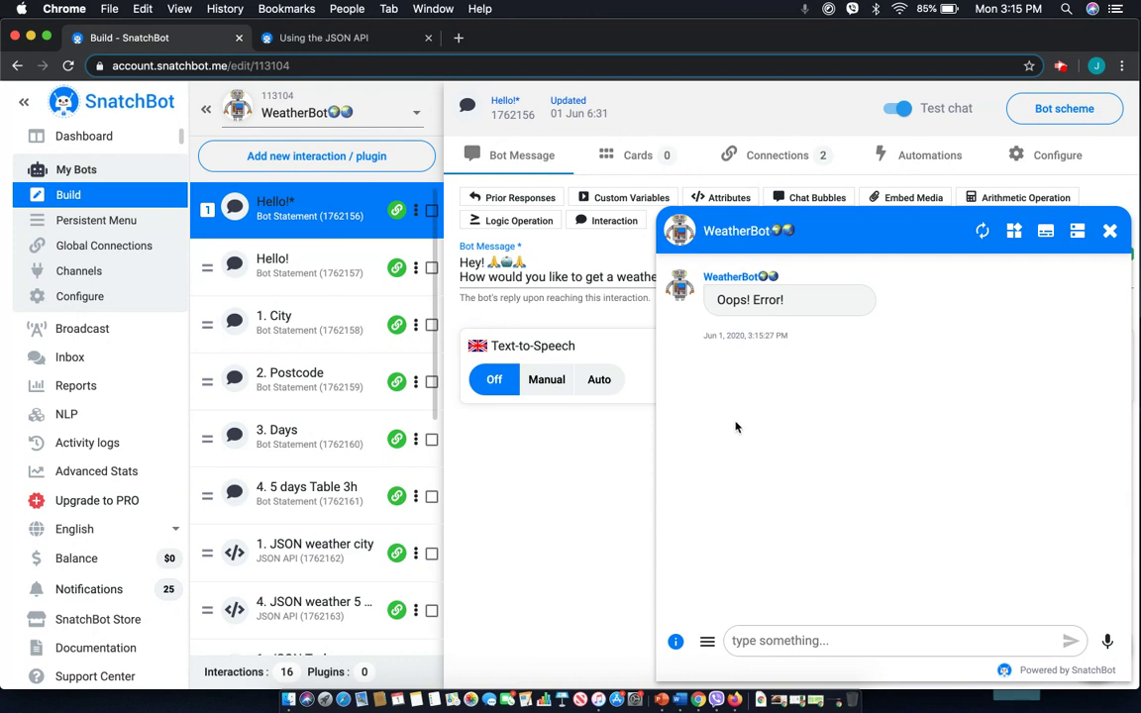
left_click(982, 231)
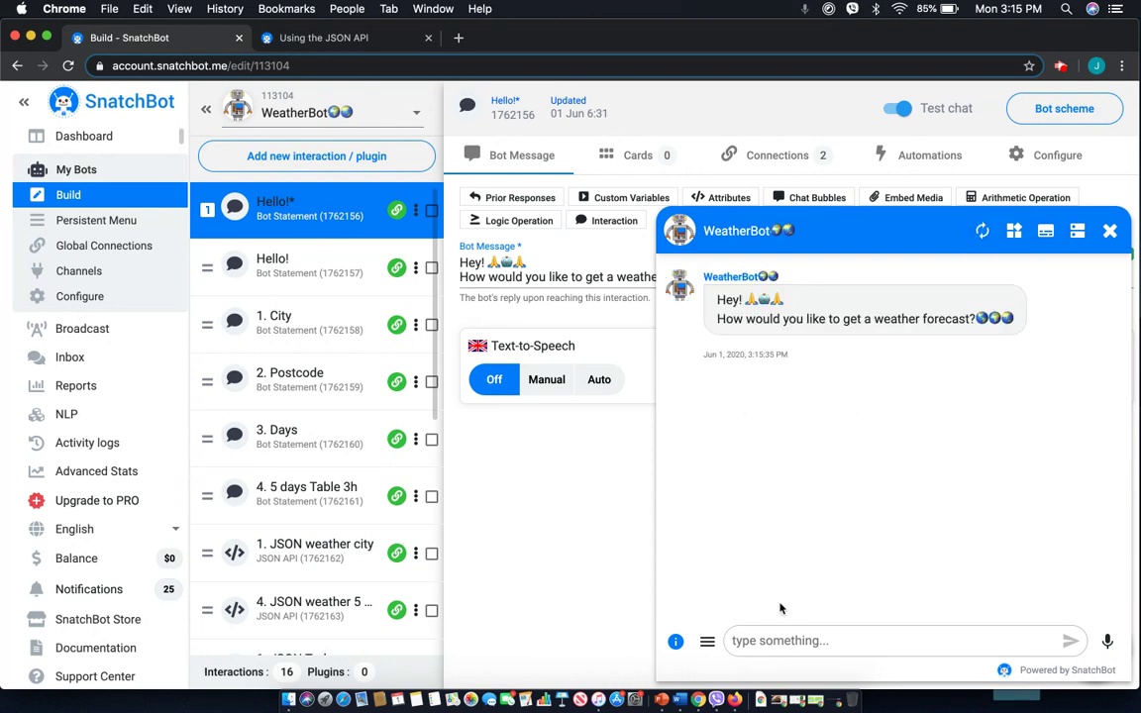
left_click(777, 640)
type("Yes")
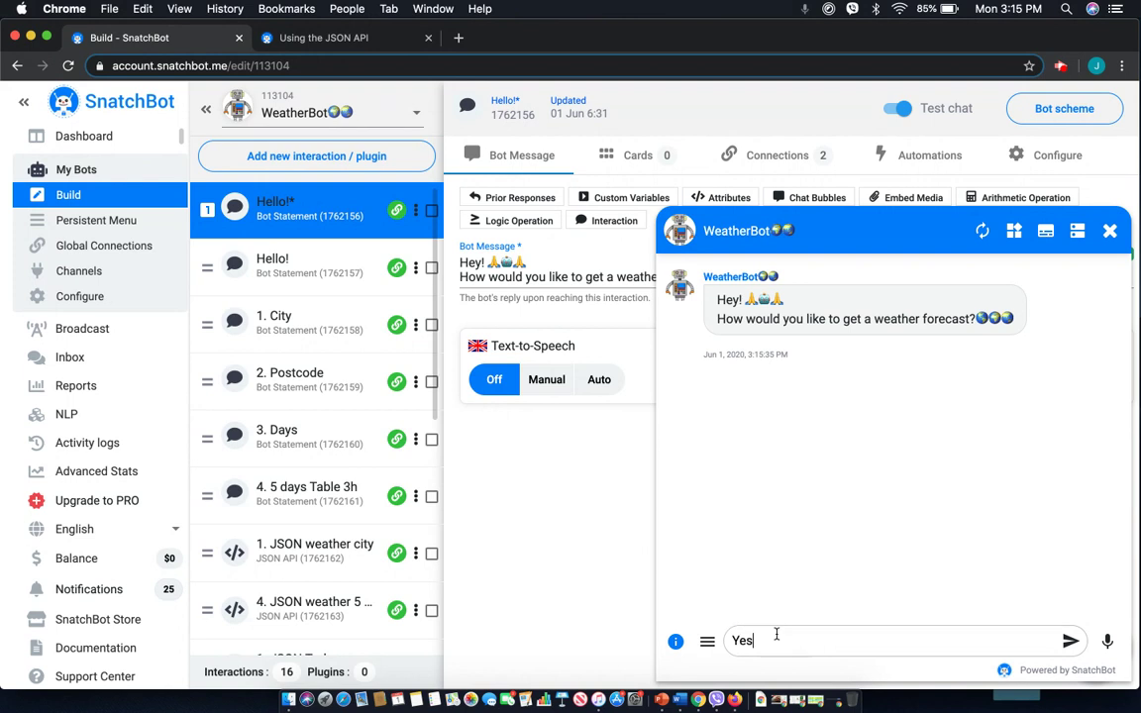
key("Return")
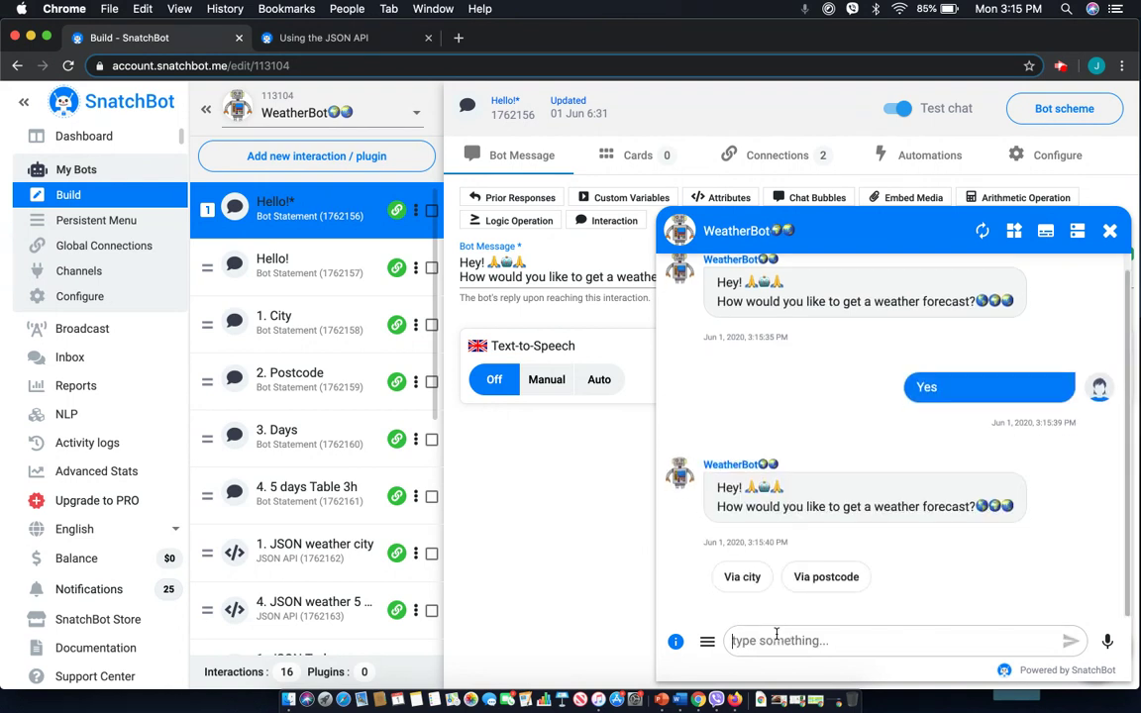
left_click(748, 576)
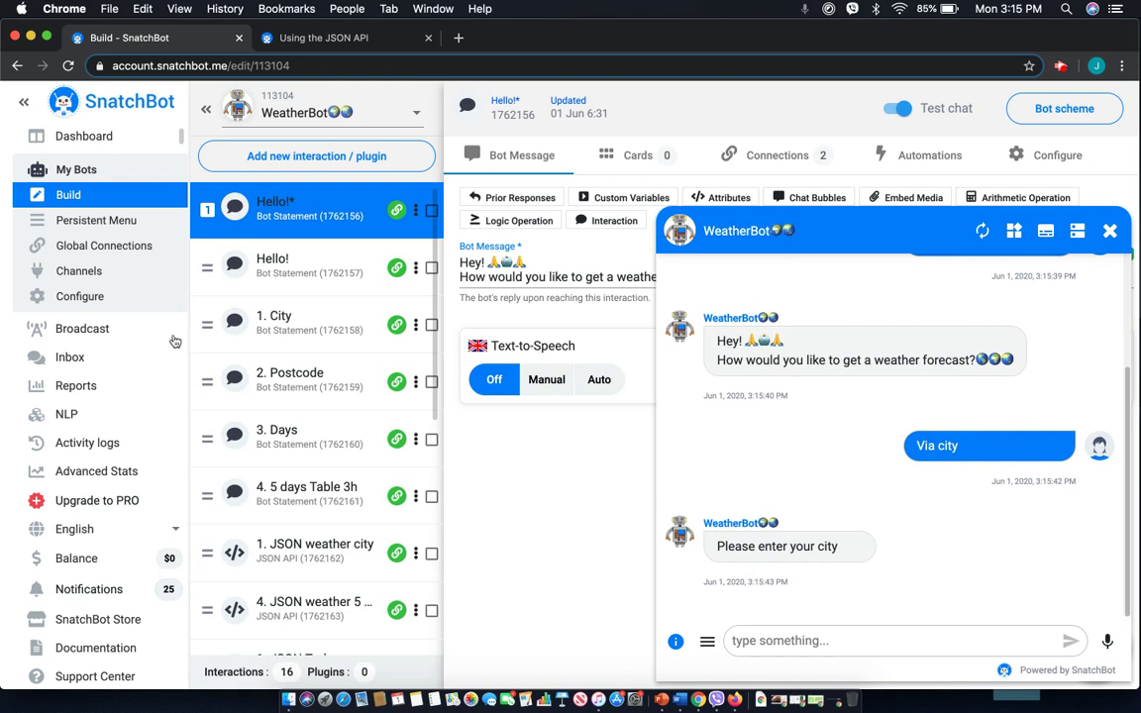
Open '1. JSON weather city' and send 'Toronto' as the city in the chat.
scroll(317, 515, "down", 1)
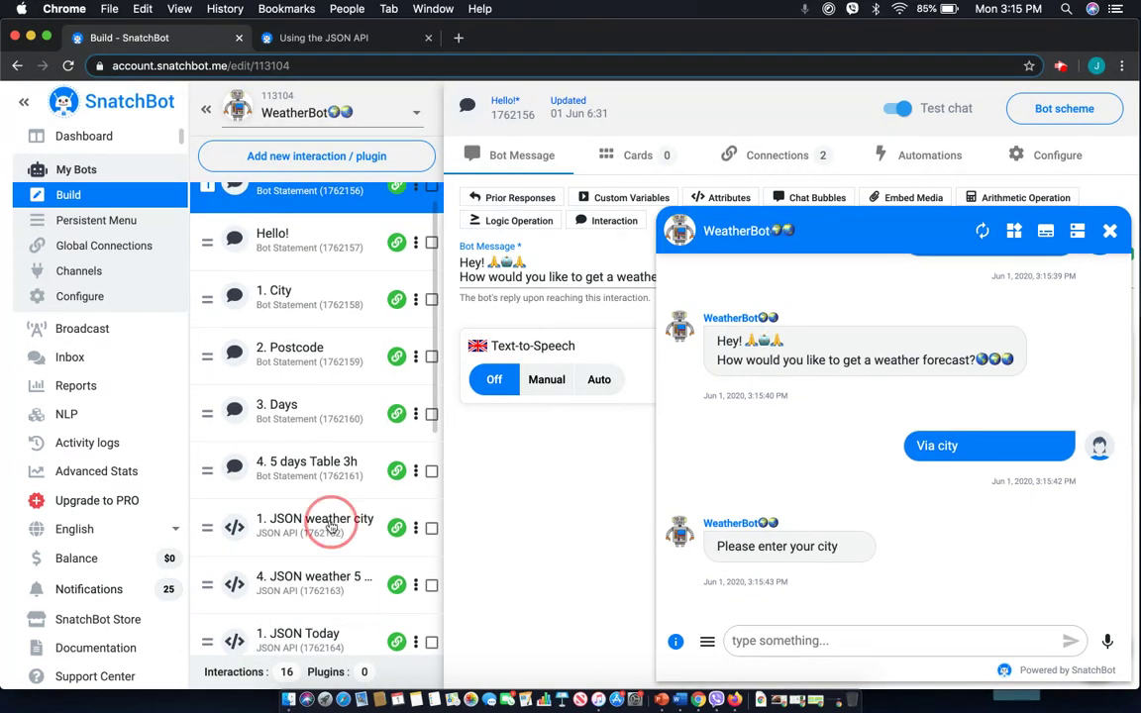
left_click(332, 527)
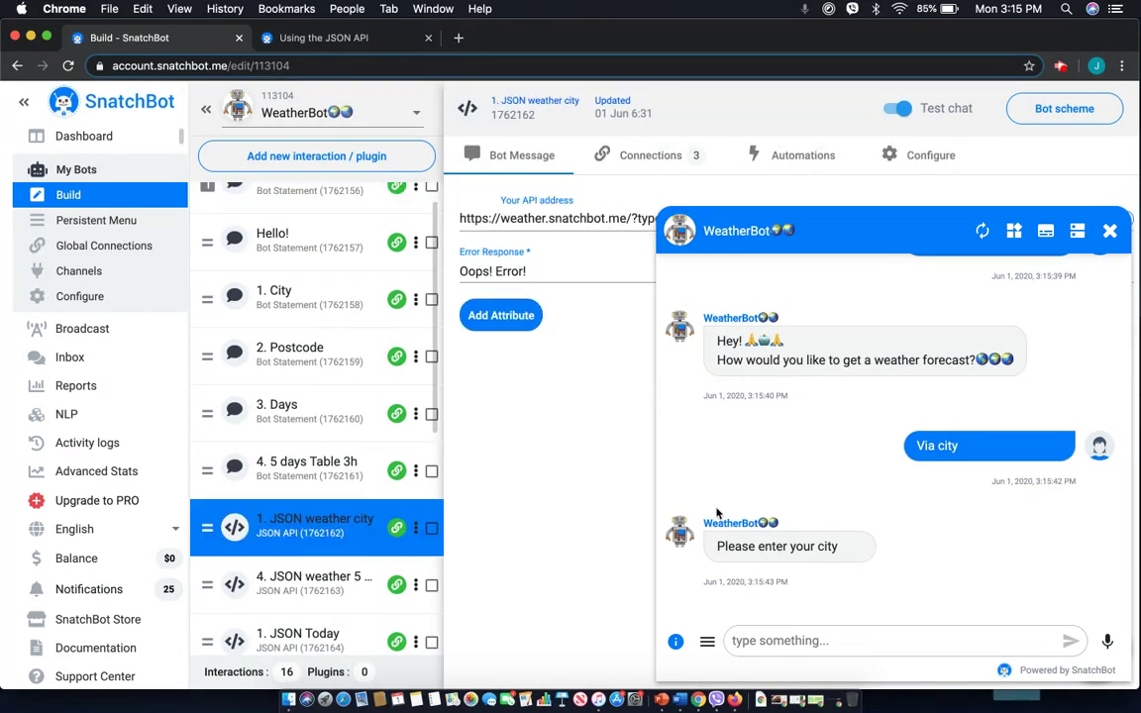
left_click(814, 650)
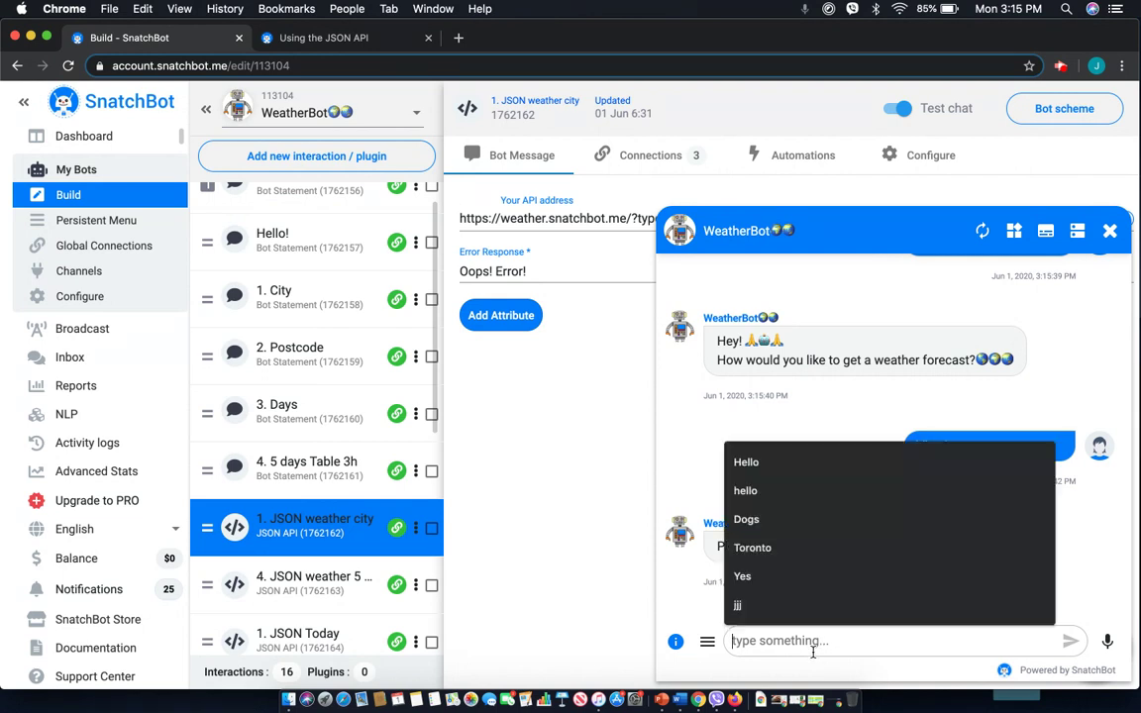
type("Toron")
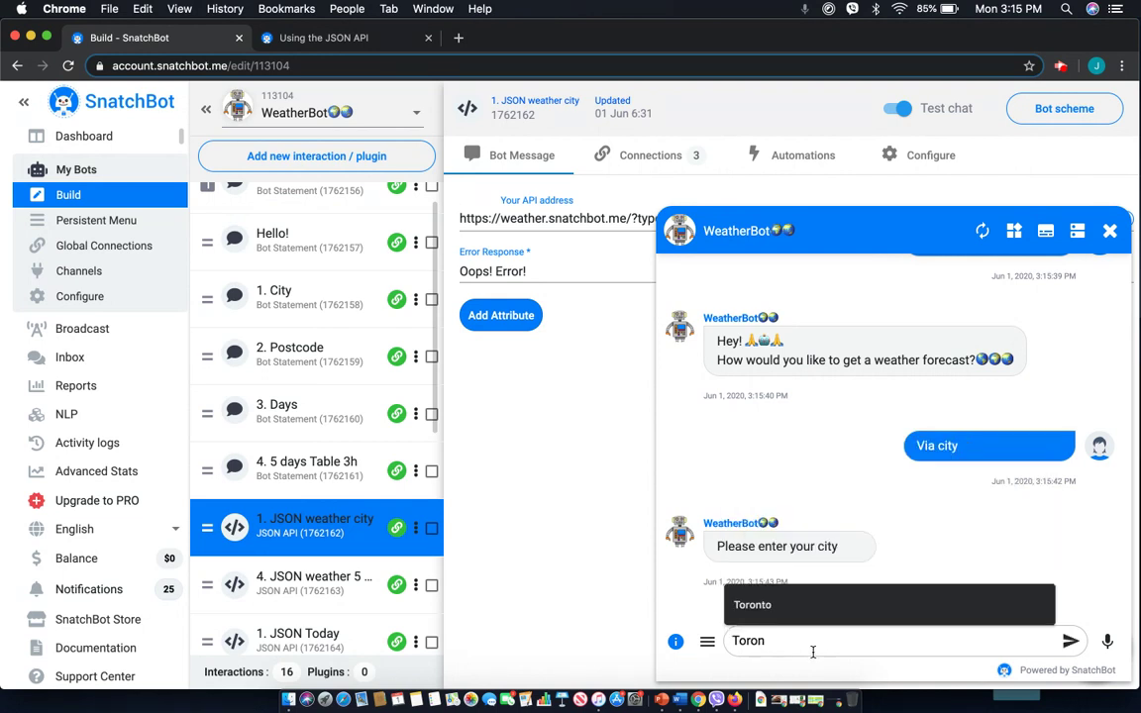
type("to")
key("Return")
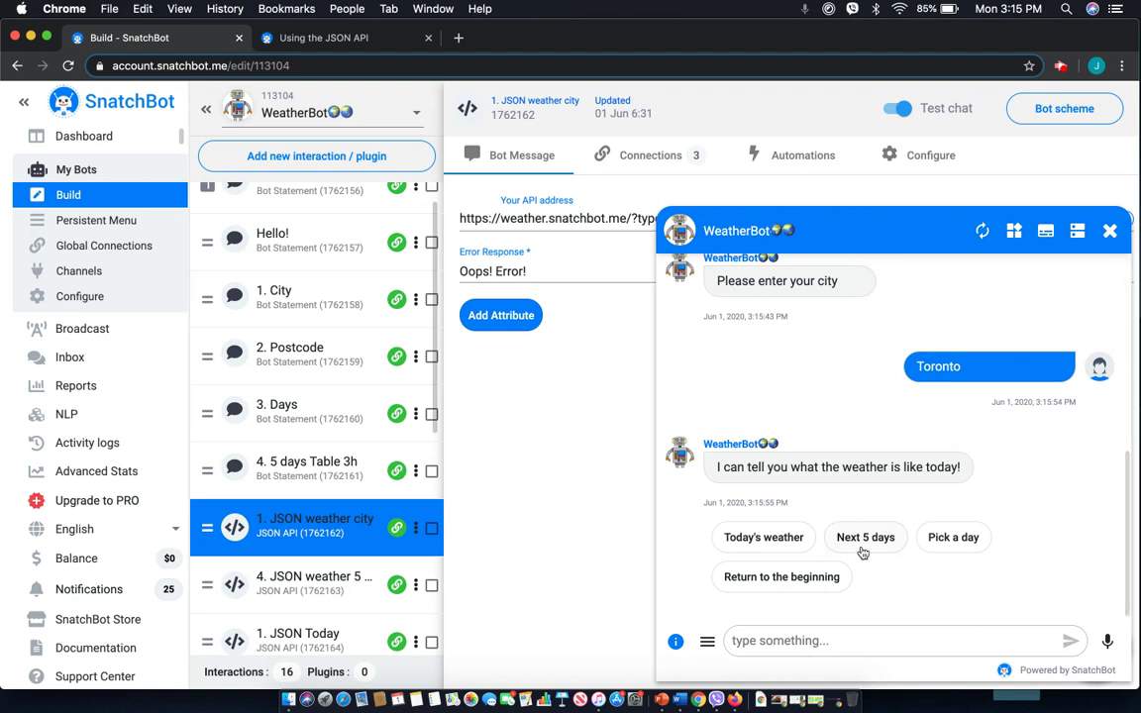
Request Today's weather, getting Toronto's 21°C card with max 22.22°C and min 16°C.
scroll(222, 572, "down", 3)
scroll(222, 572, "down", 1)
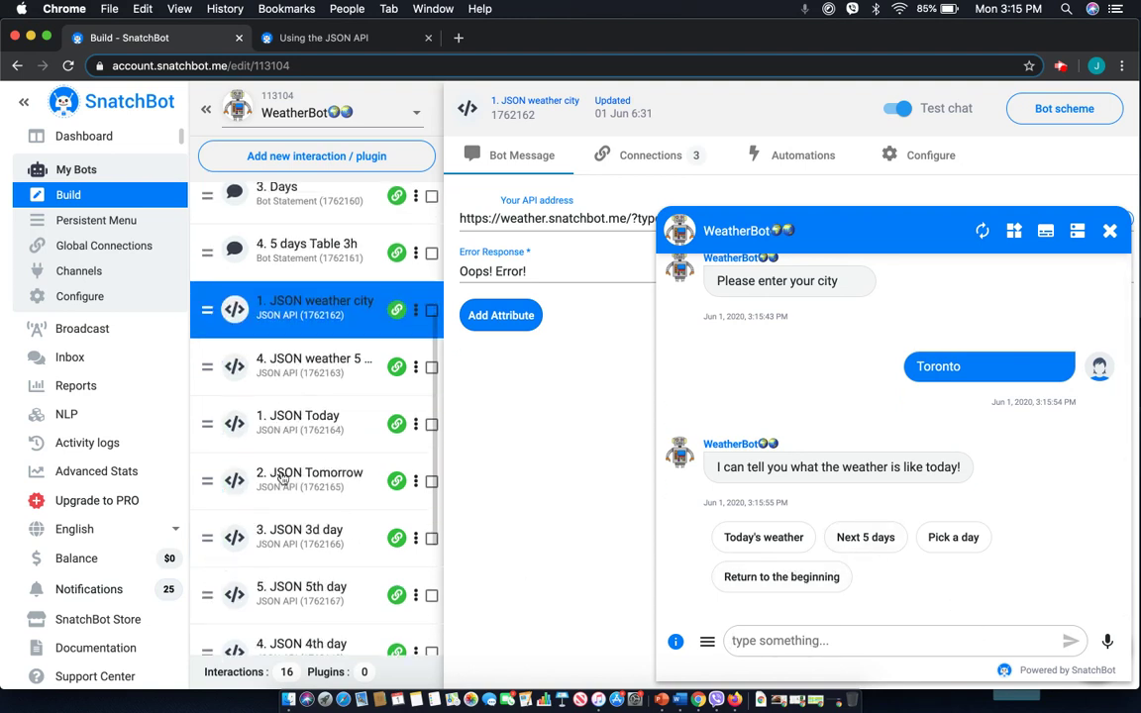
scroll(222, 572, "down", 2)
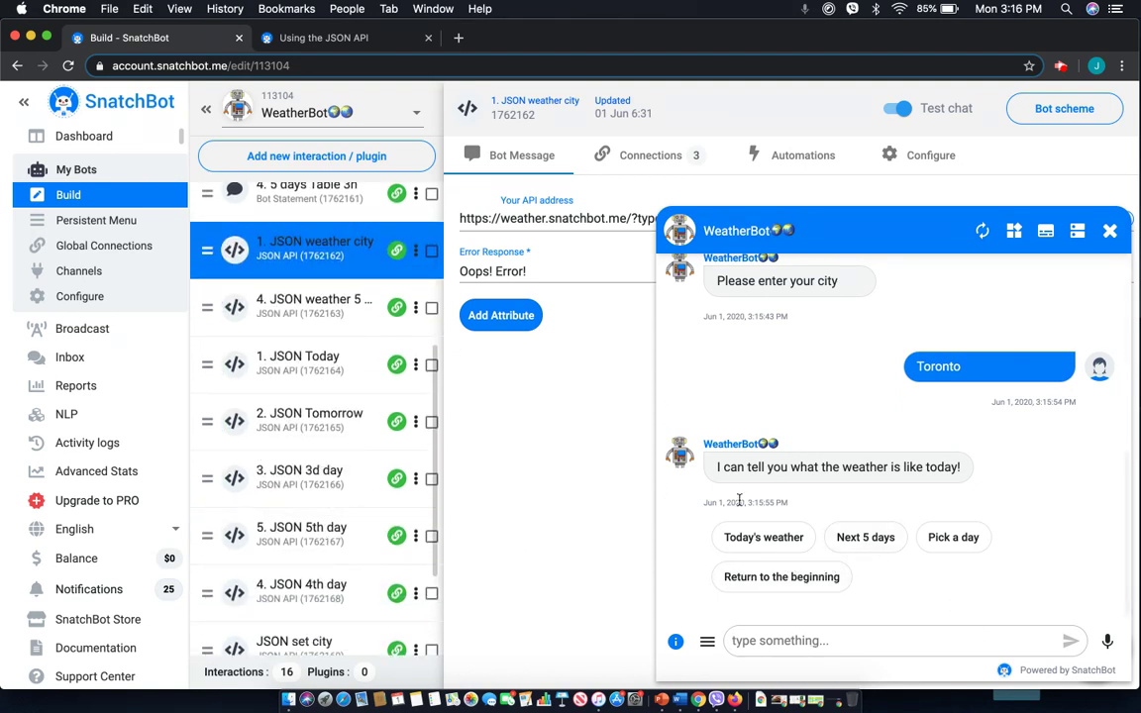
left_click(729, 543)
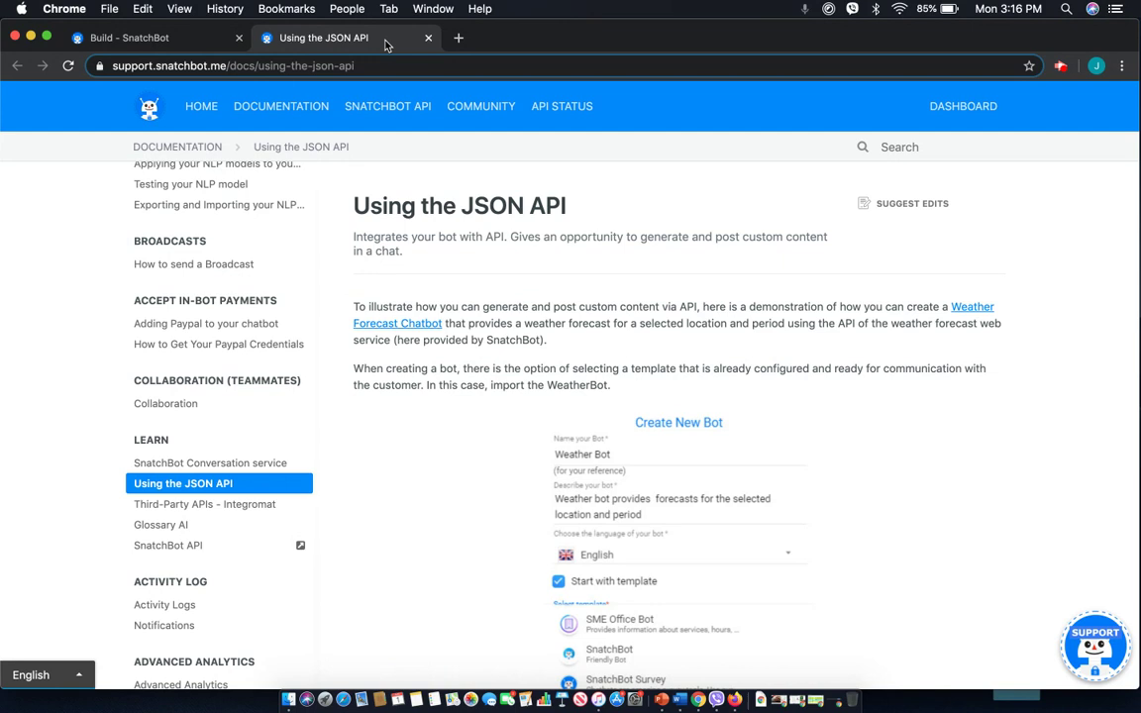
left_click(347, 37)
Scroll the 'Using the JSON API' article to the oneDayCity PHP code example.
scroll(743, 297, "down", 15)
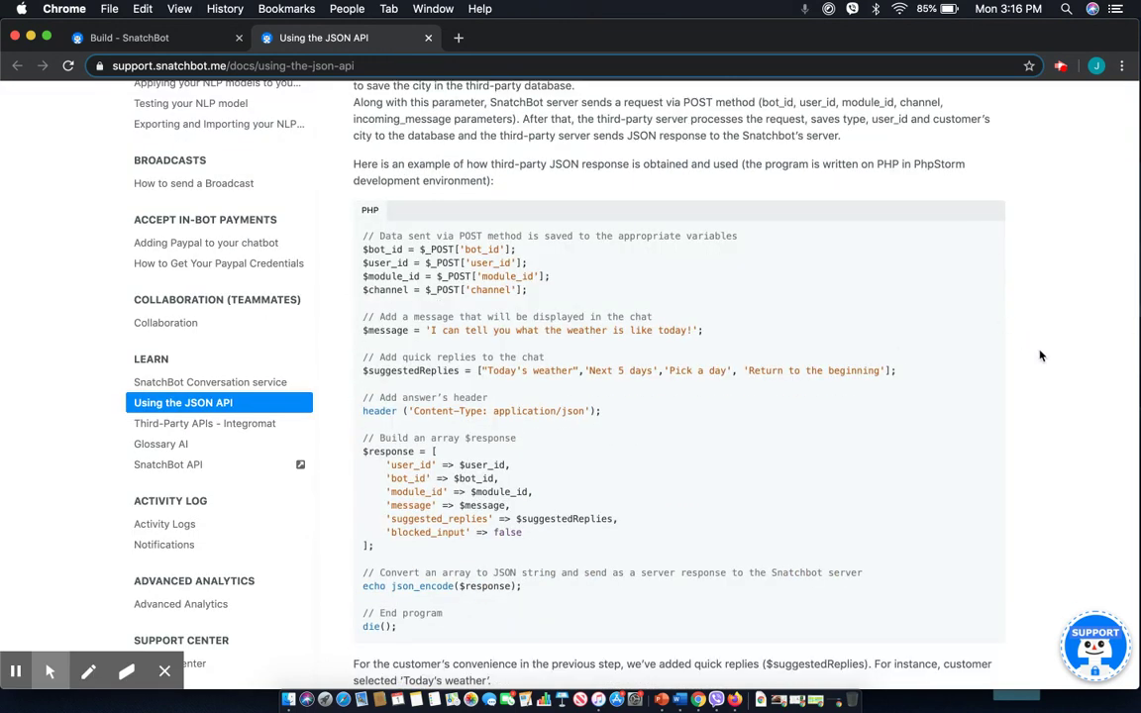
left_click(92, 631)
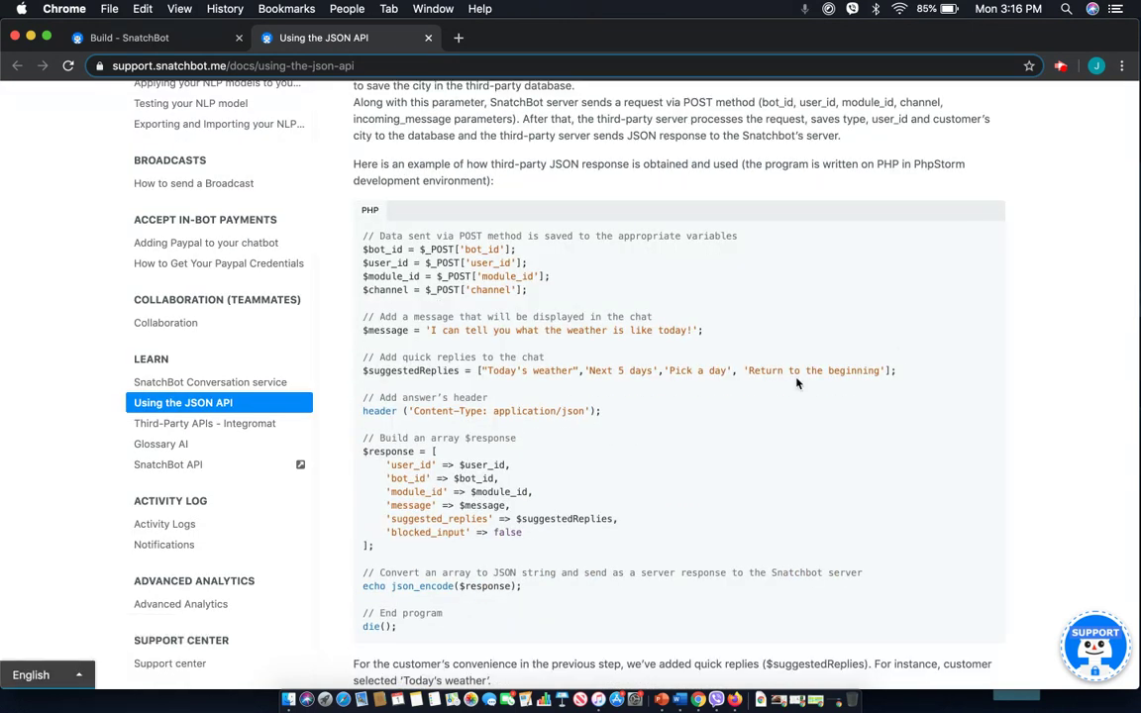
scroll(1038, 348, "down", 4)
scroll(1039, 348, "up", 3)
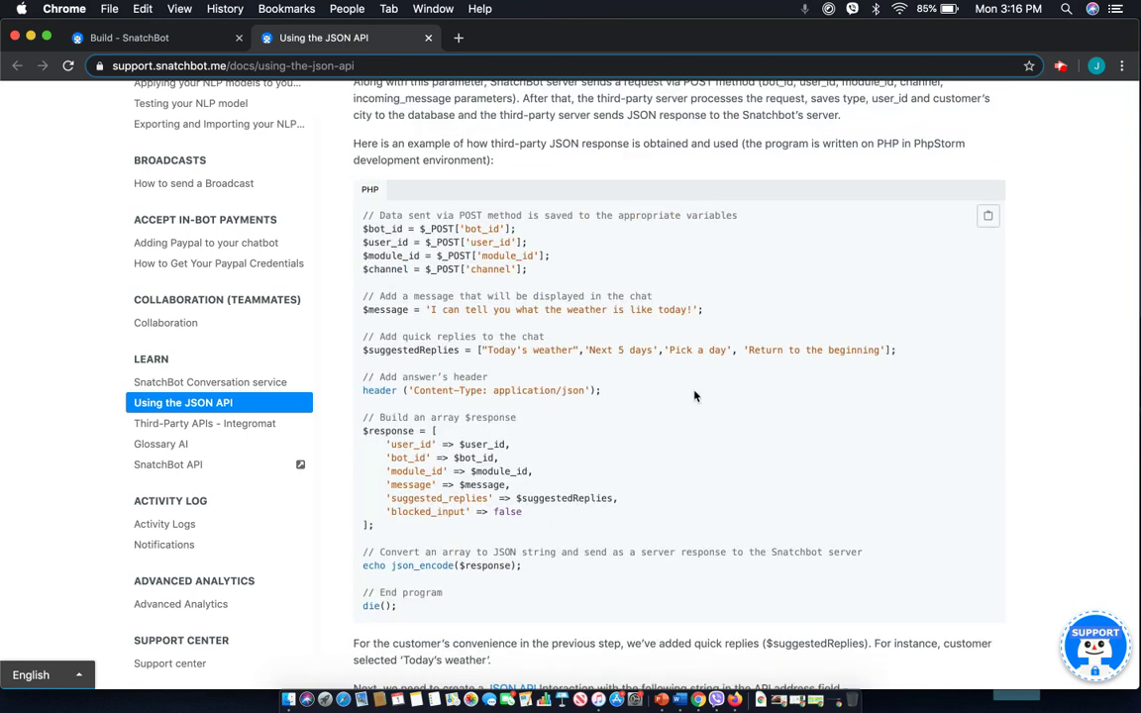
scroll(693, 395, "down", 3)
scroll(695, 396, "down", 10)
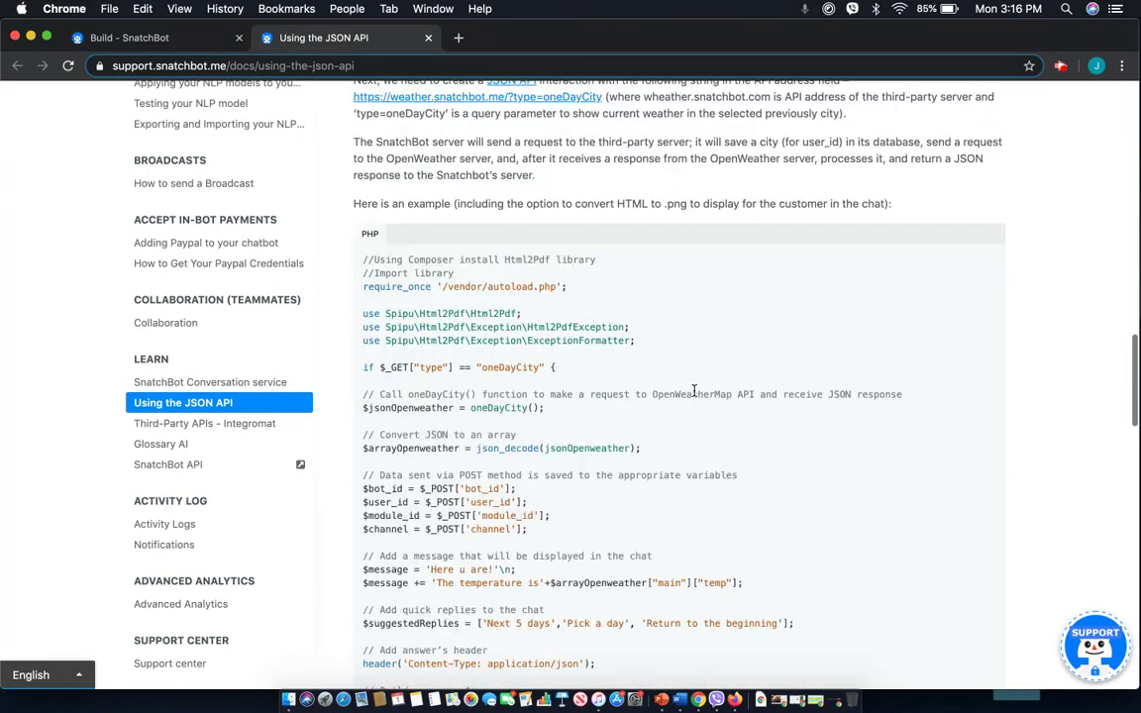
scroll(1084, 411, "down", 5)
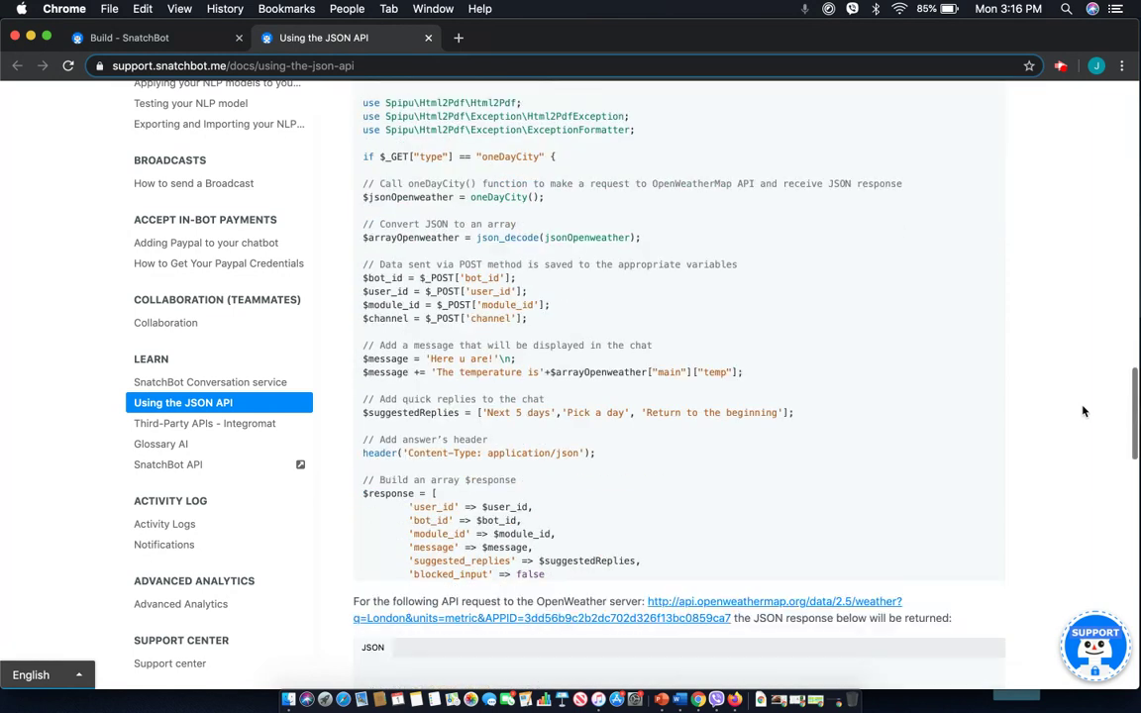
scroll(1084, 412, "up", 1)
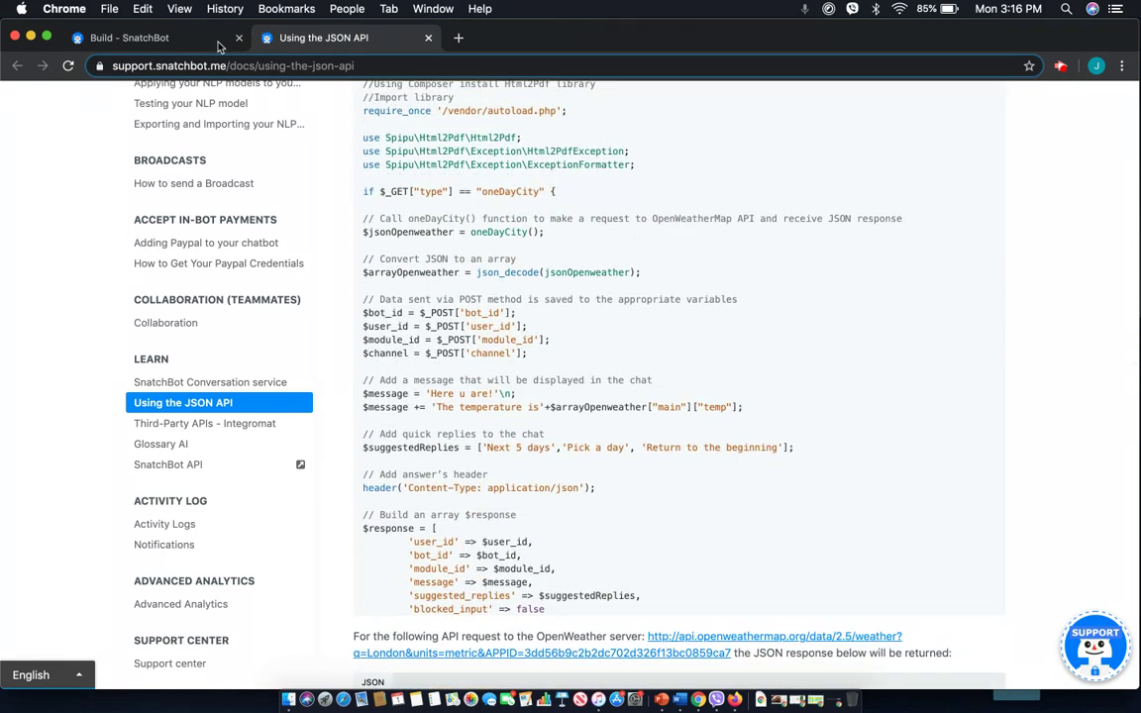
left_click(181, 39)
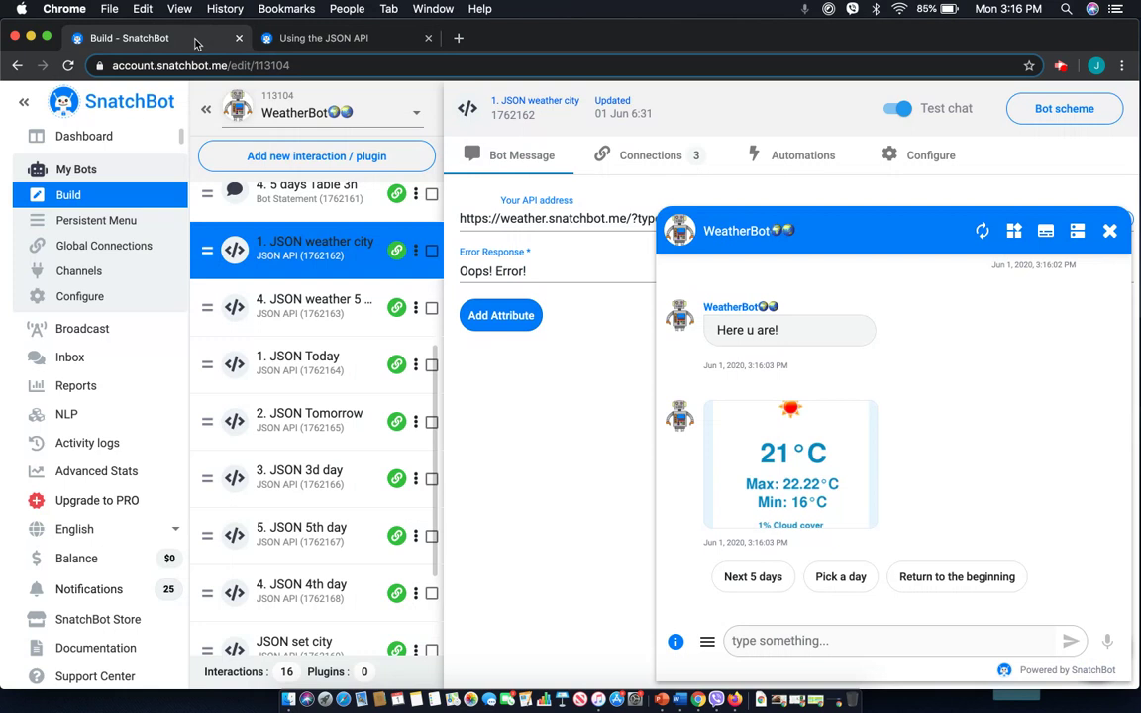
Close the test chat preview, leaving '1. JSON weather city' API address settings visible.
left_click(1110, 231)
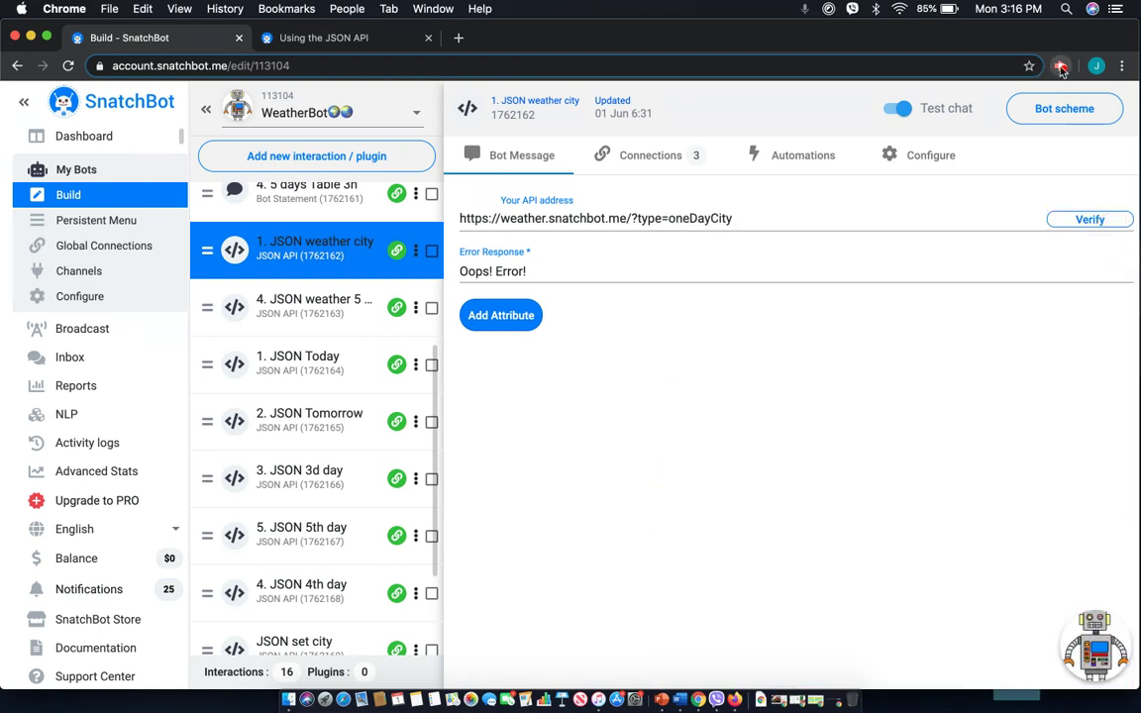